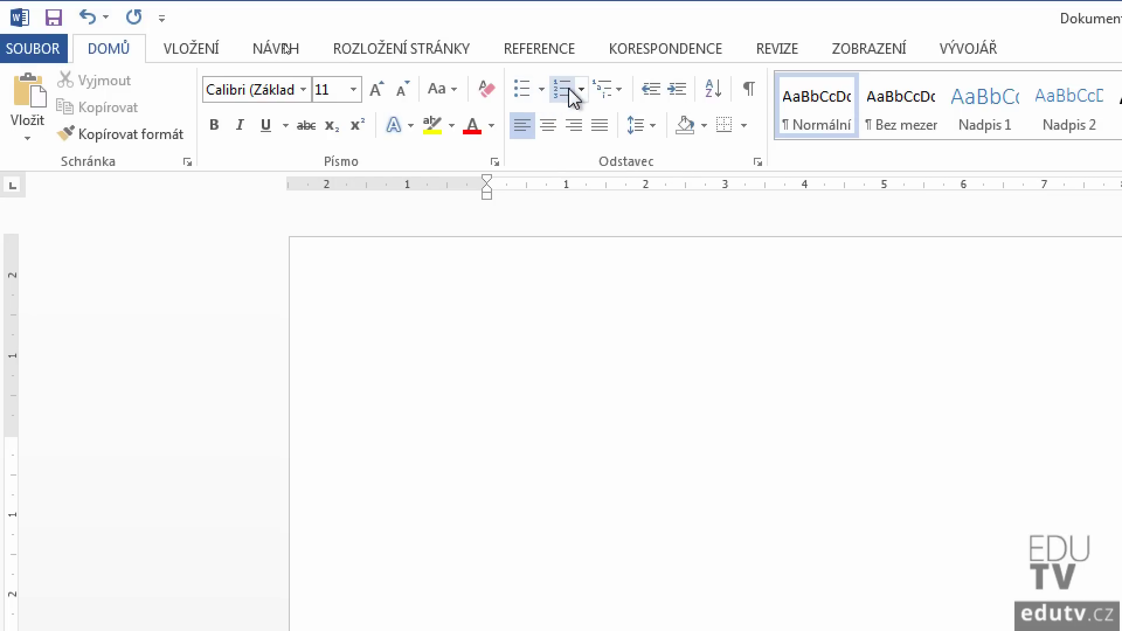
- Try the bullet library and the asterisk auto-bullet, then remove the bullet from the line
click(542, 91)
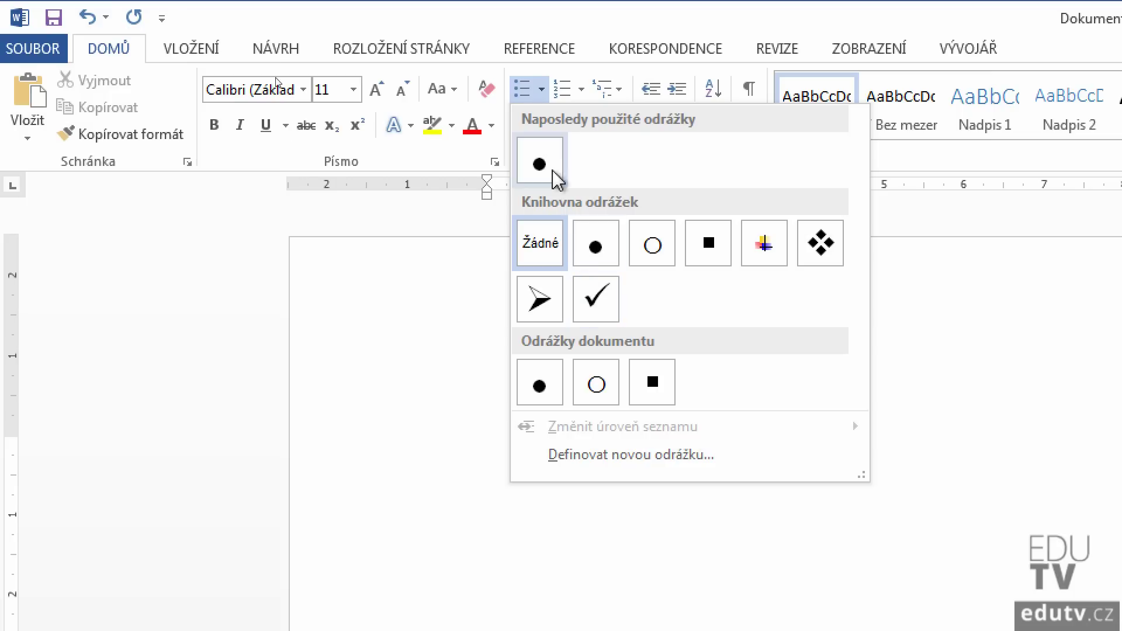
click(546, 99)
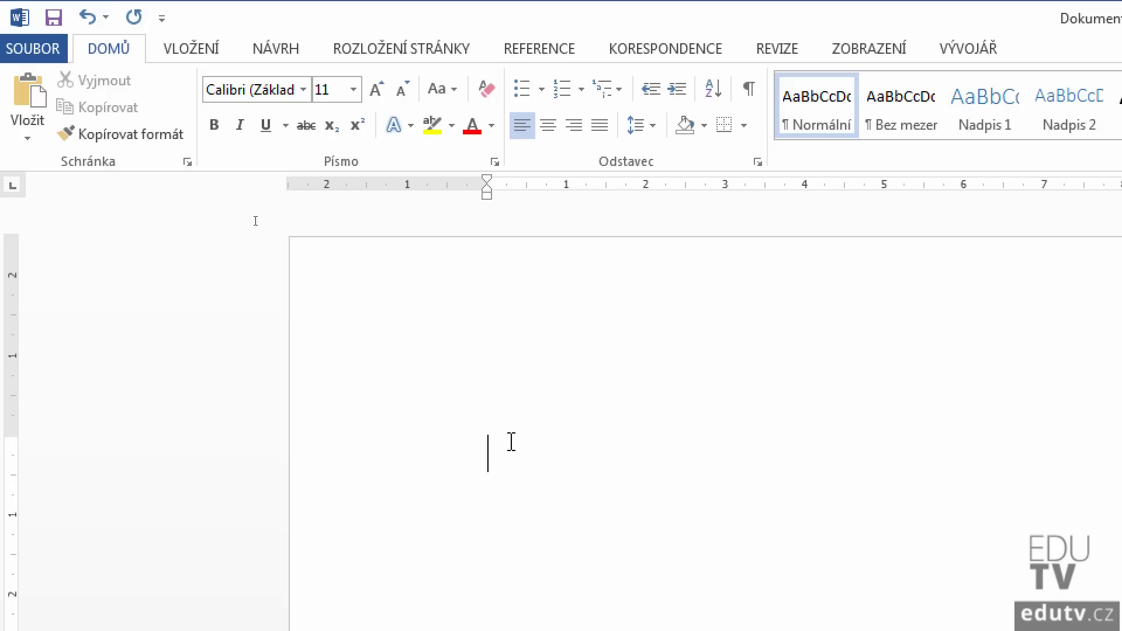
text(*)
key(space)
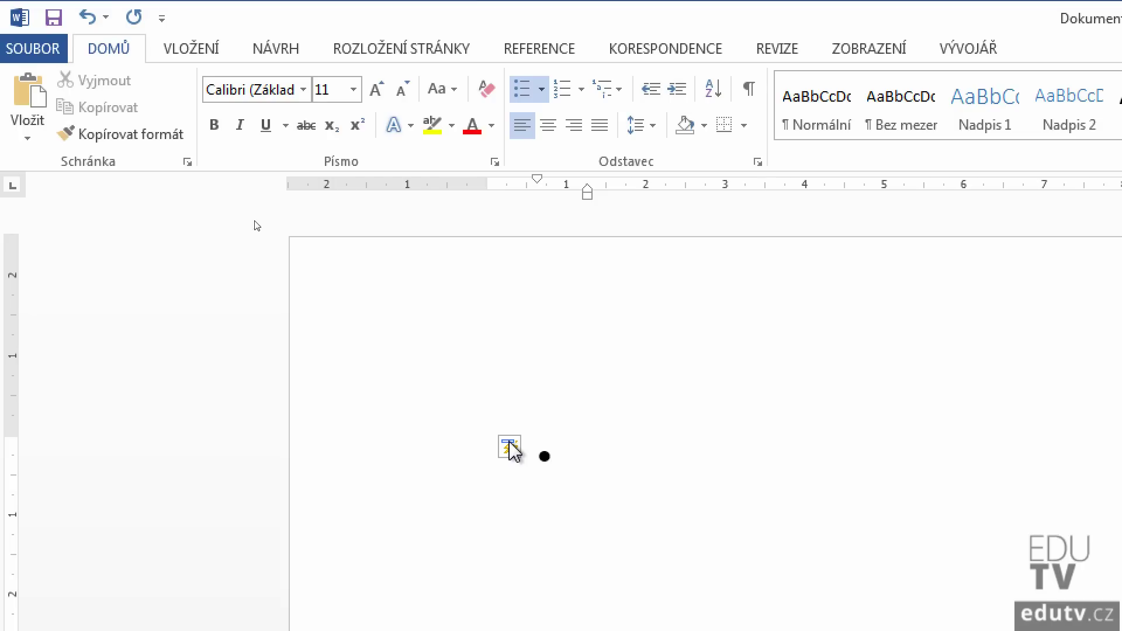
key(BackSpace)
key(BackSpace)
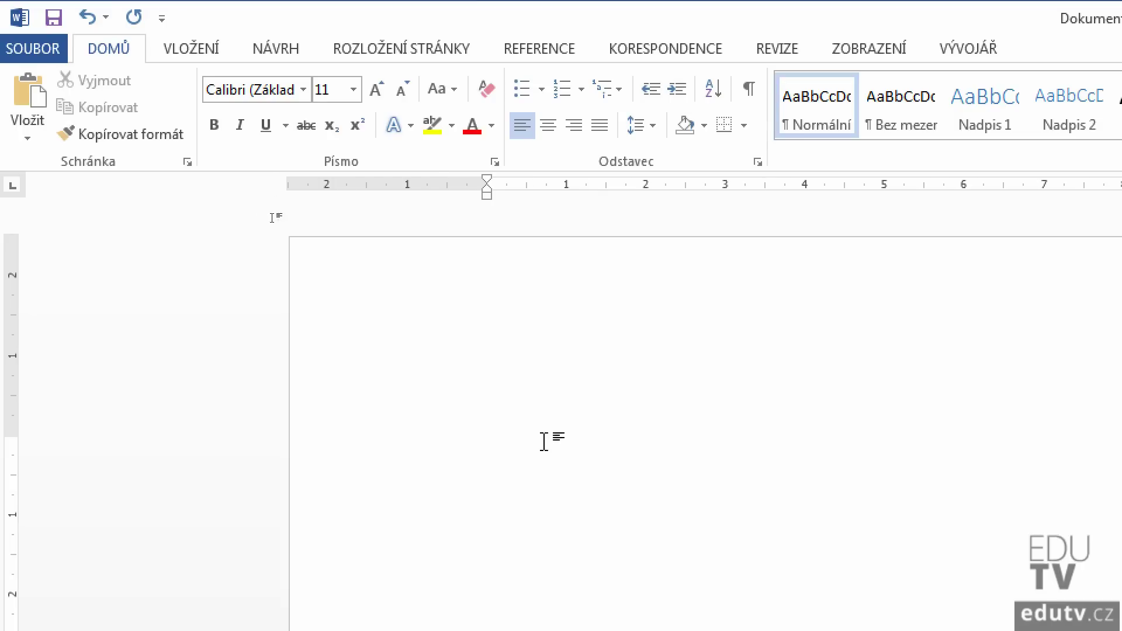
- Bullet the line with Ovoce and Zelenina, then add an empty item after Ovoce
click(527, 102)
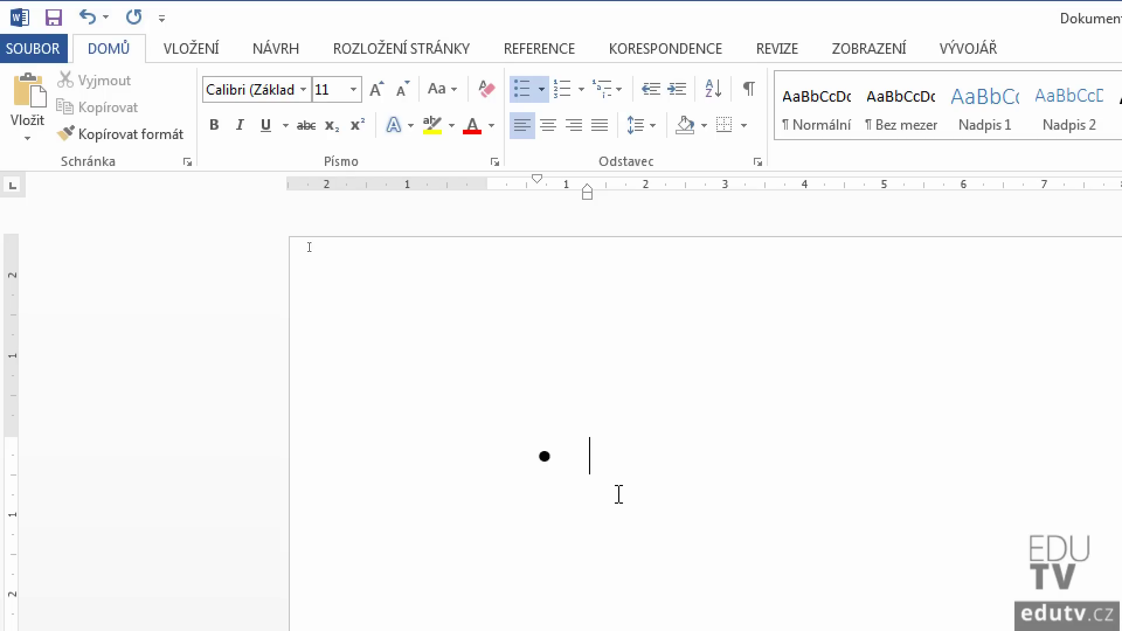
text(Ovoce)
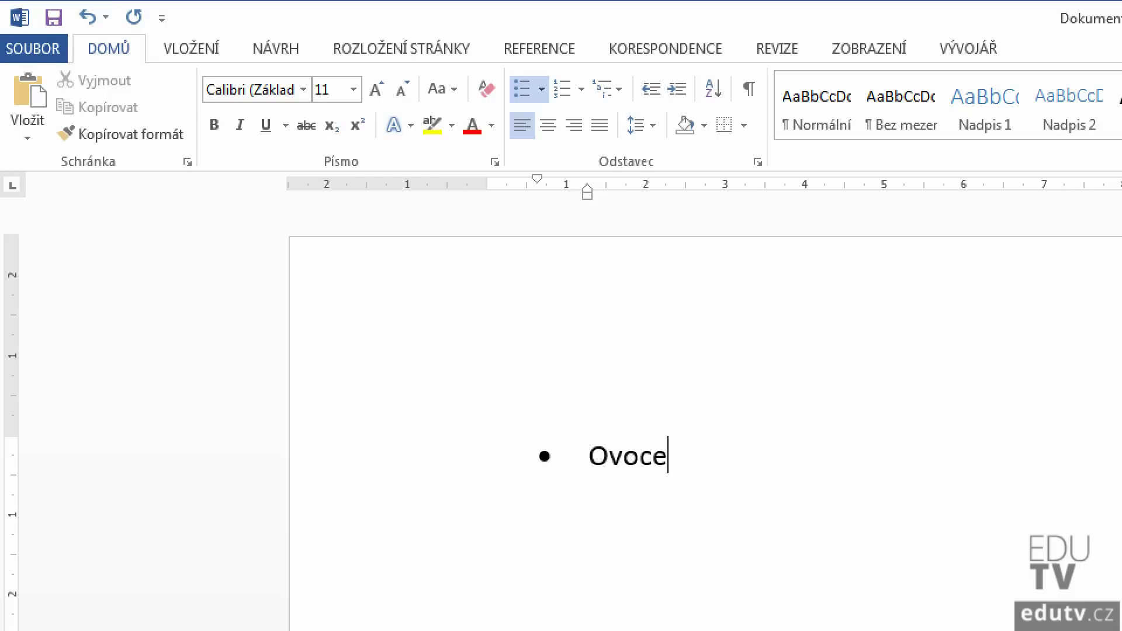
key(Return)
text(Zelenina)
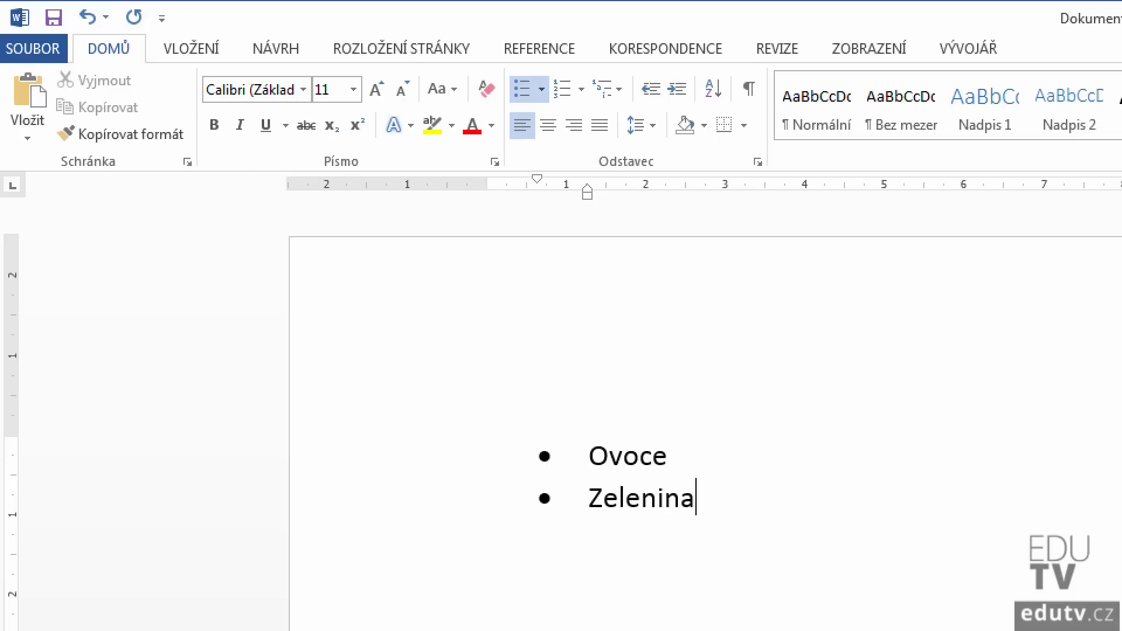
click(667, 456)
key(Return)
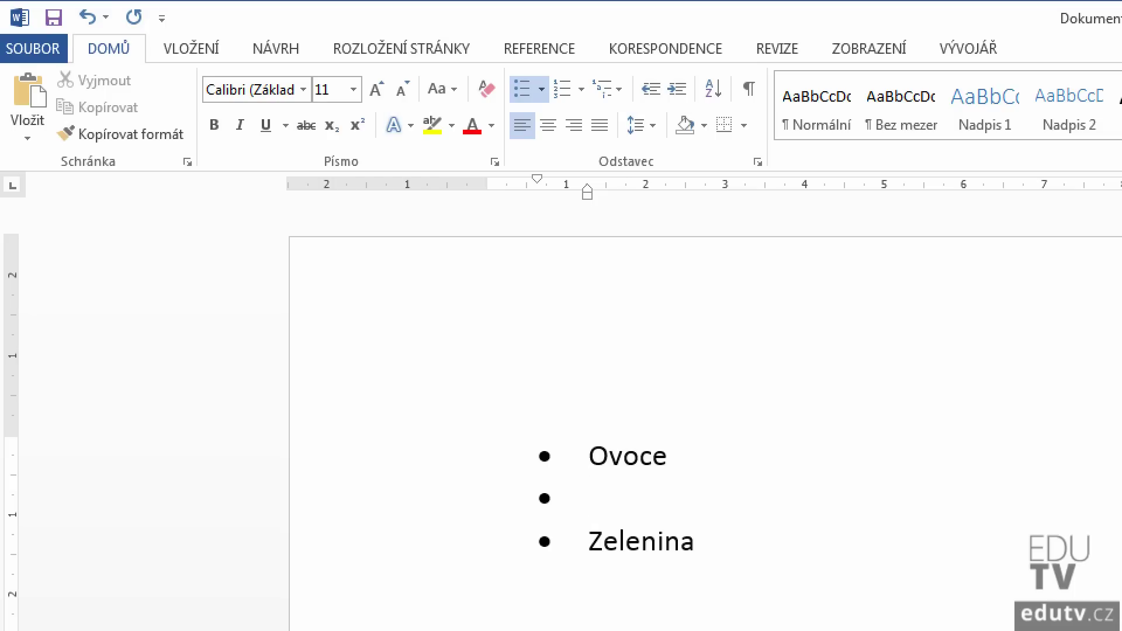
- Nest Jablko, Třešeň and Broskev as second-level items under Ovoce
key(Tab)
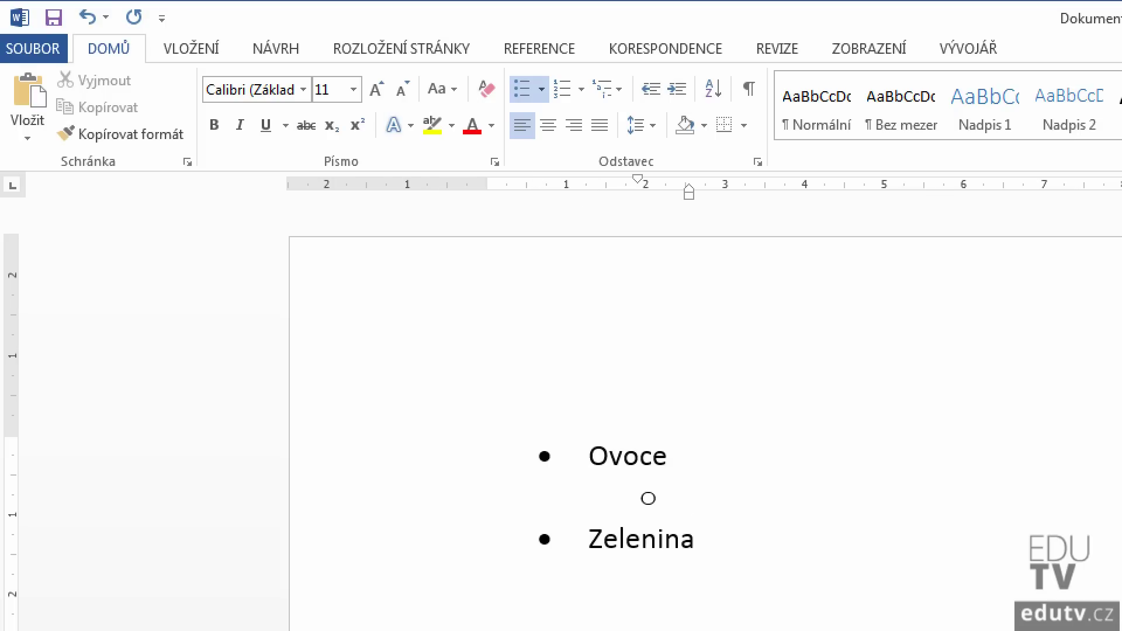
text(Jablko)
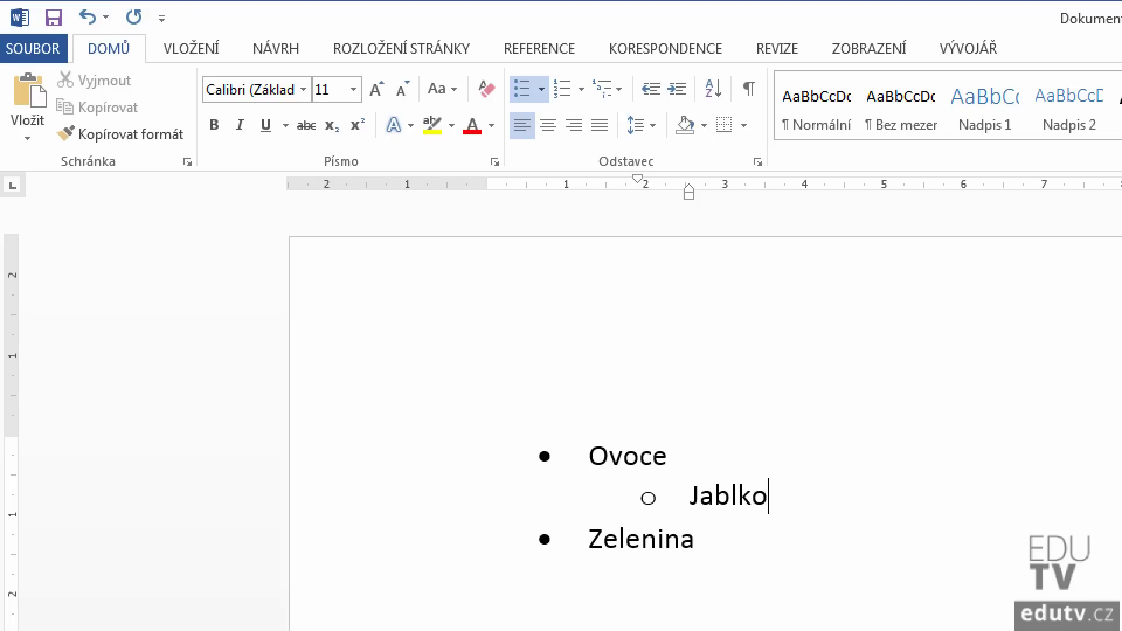
key(Return)
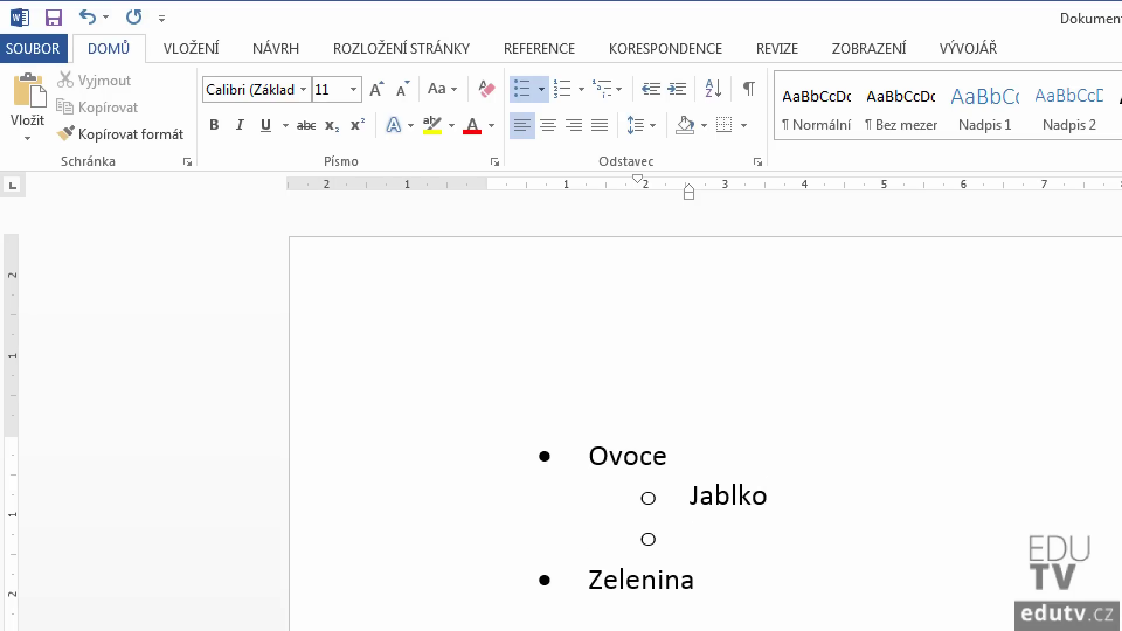
text(Třešeň)
key(Return)
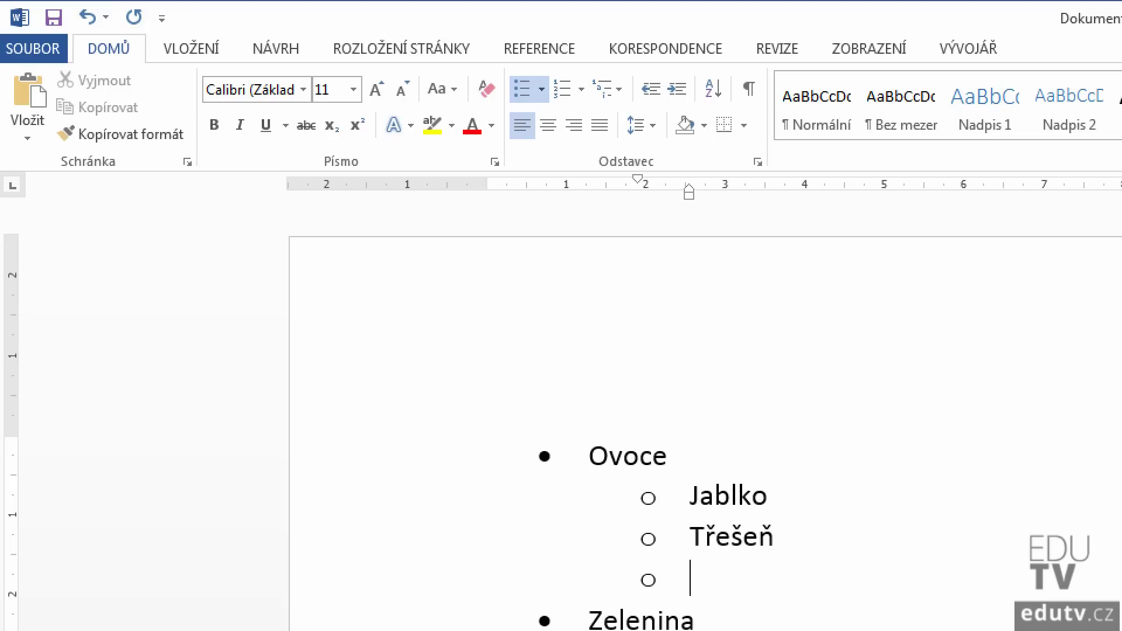
text(Broskev)
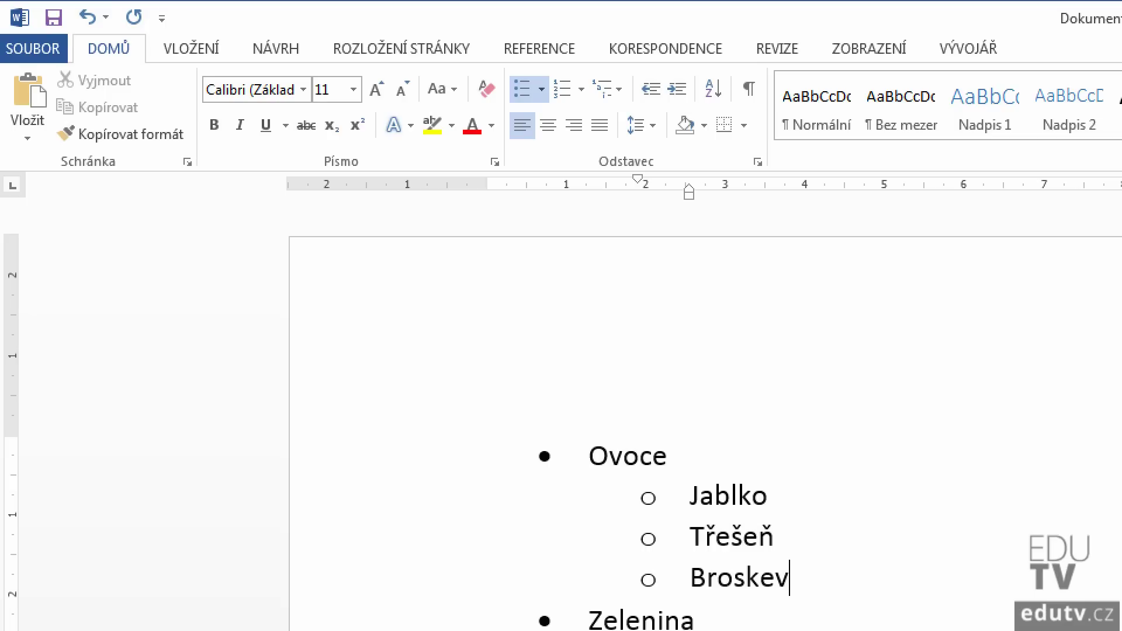
- Add Rajče as a second-level item under Zelenina, with a new sub-item below it
click(695, 617)
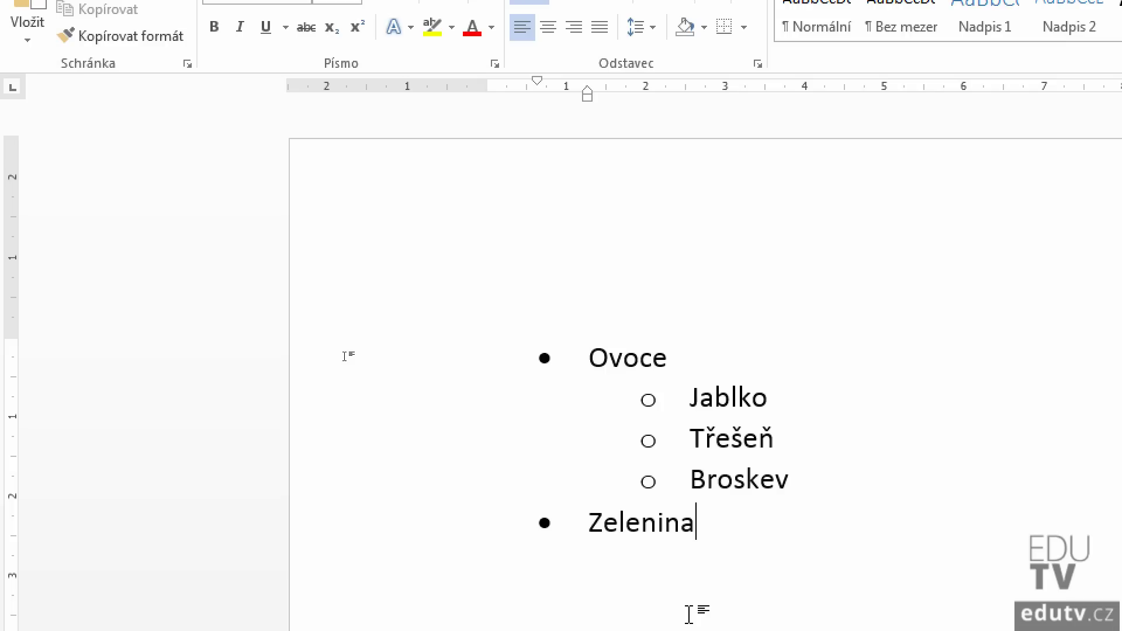
key(Return)
key(Tab)
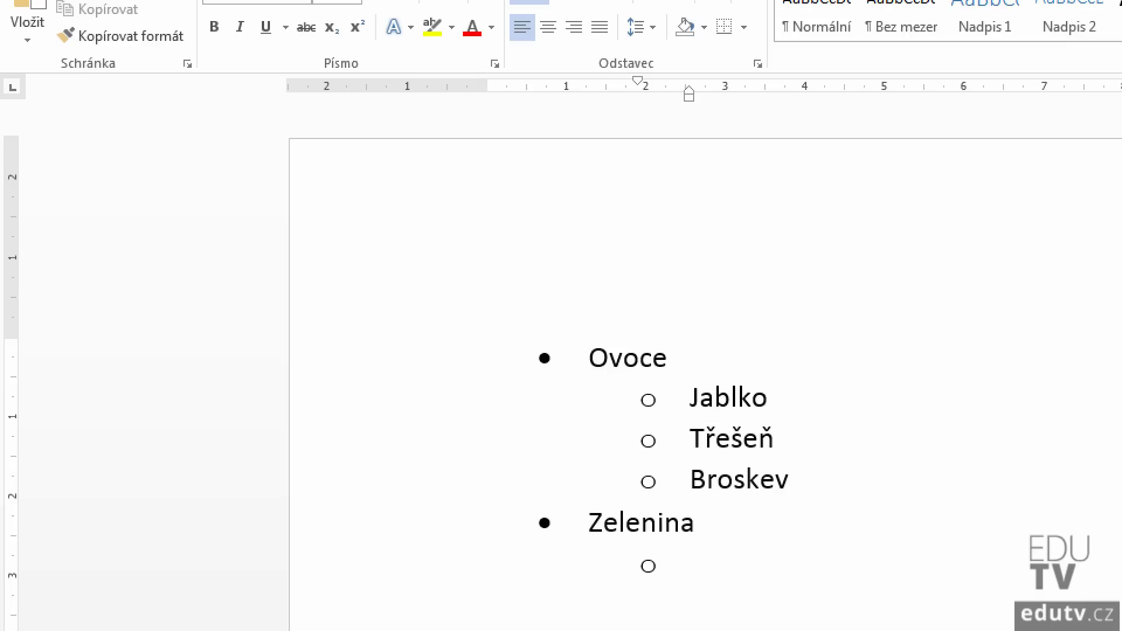
text(Rajče)
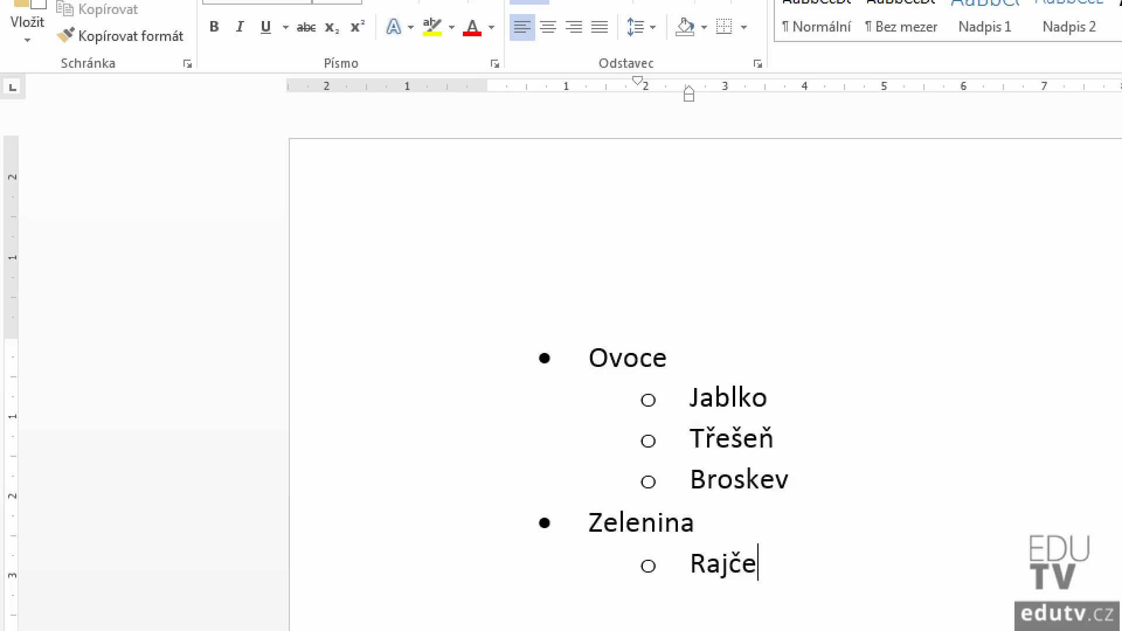
key(Return)
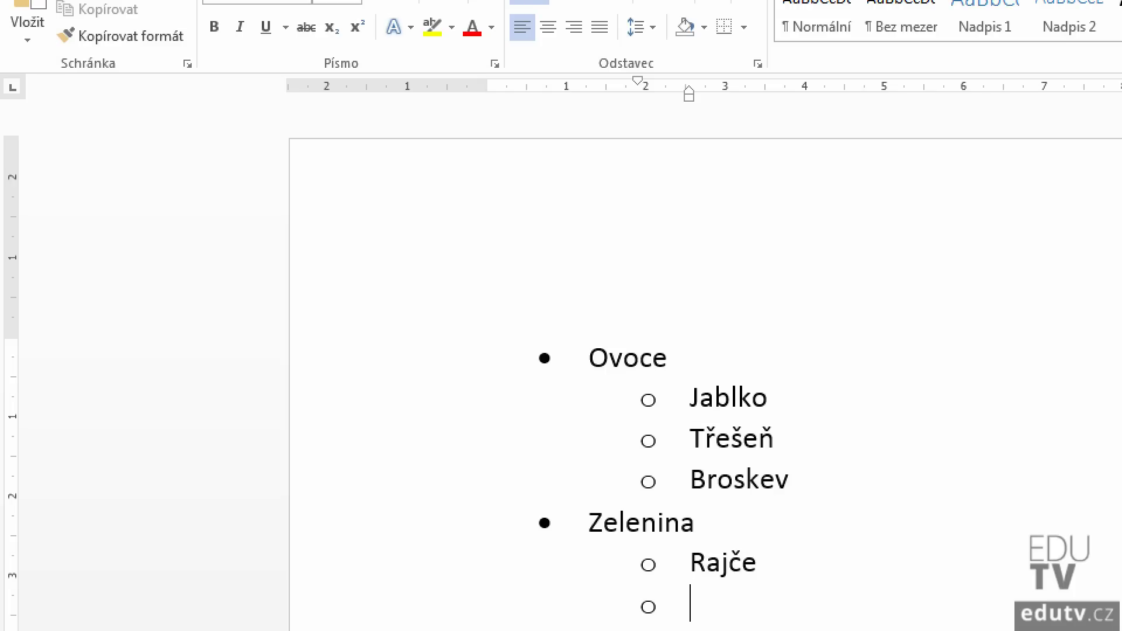
- Demote to a third level and enter oválné and Cherry, ending with an empty third-level bullet
key(Tab)
text(oválné)
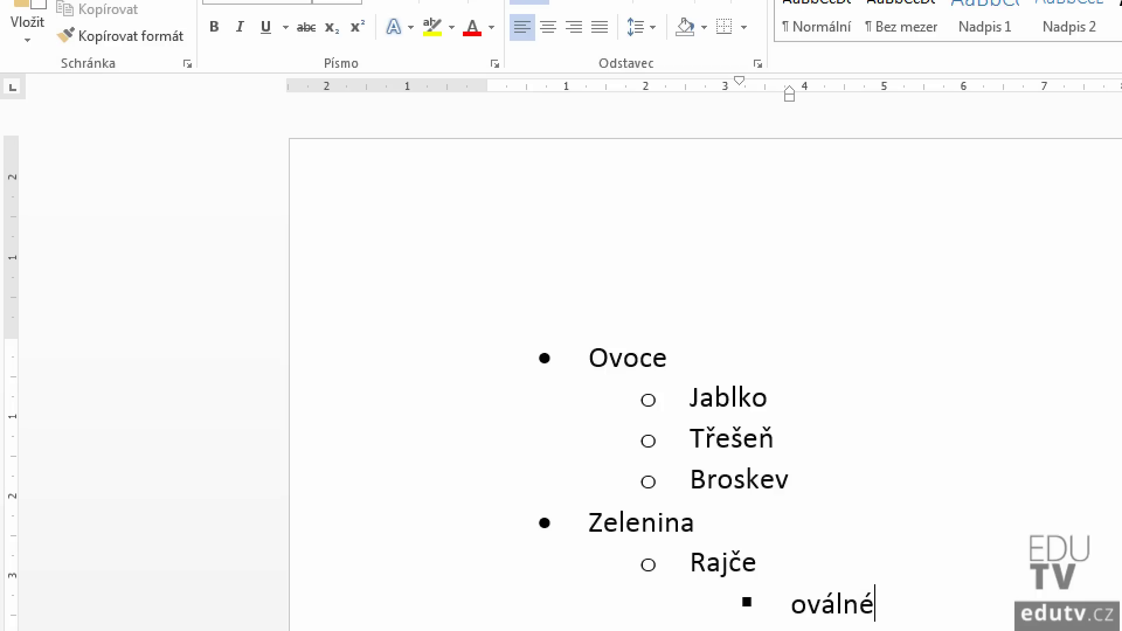
key(Return)
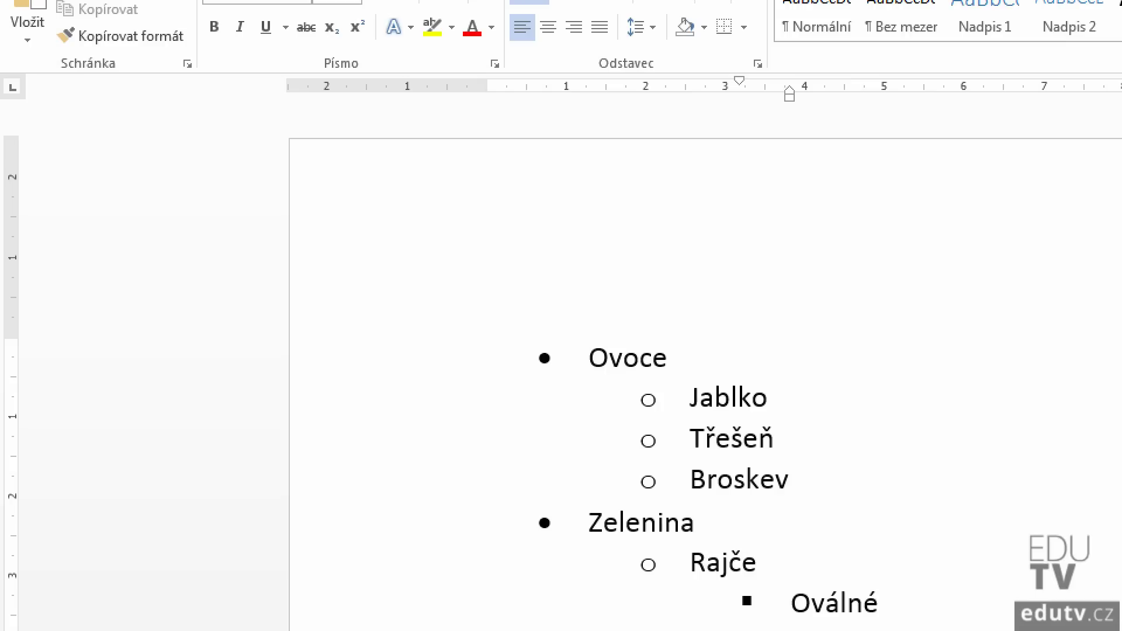
text(Cherry)
key(Return)
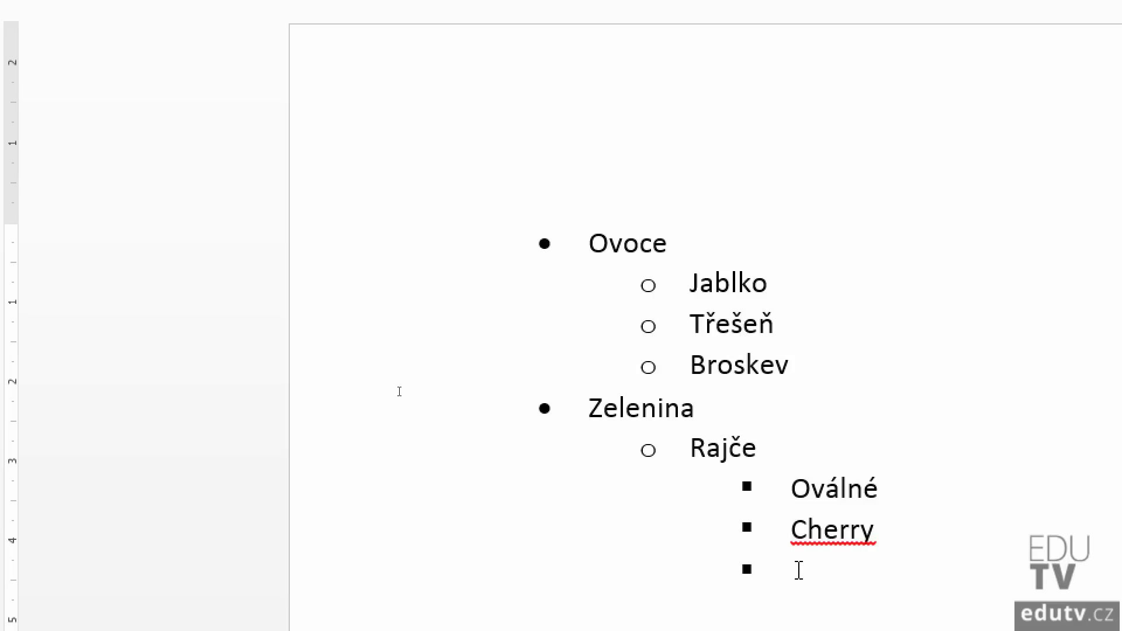
- Promote to the second level for Paprika, then promote the next empty line to top level
key(shift+Tab)
text(Paprika)
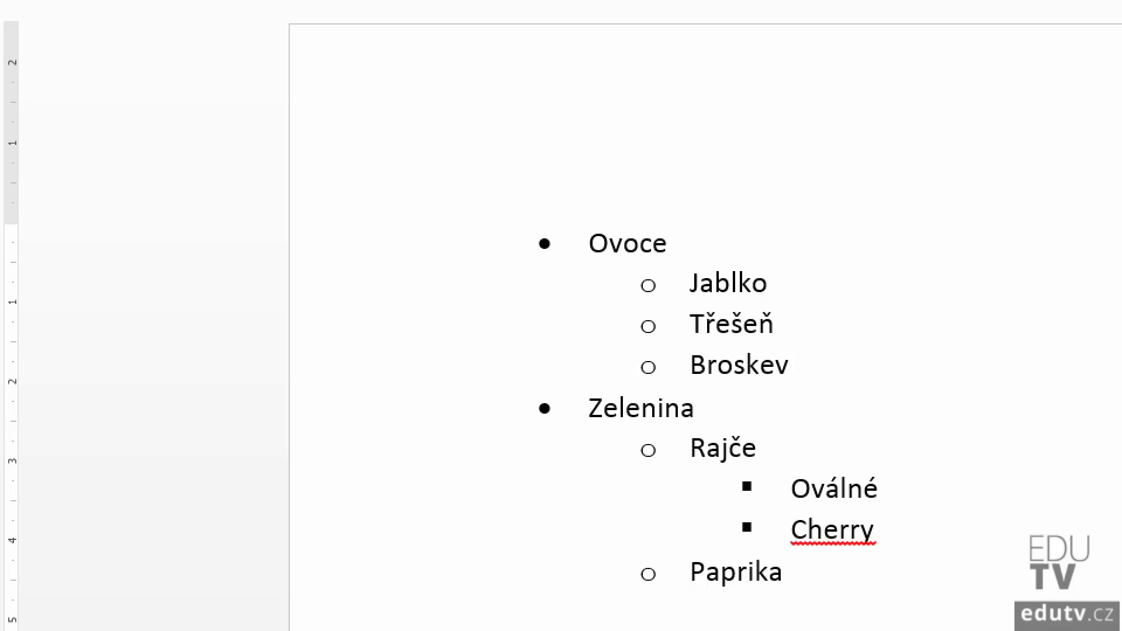
key(Return)
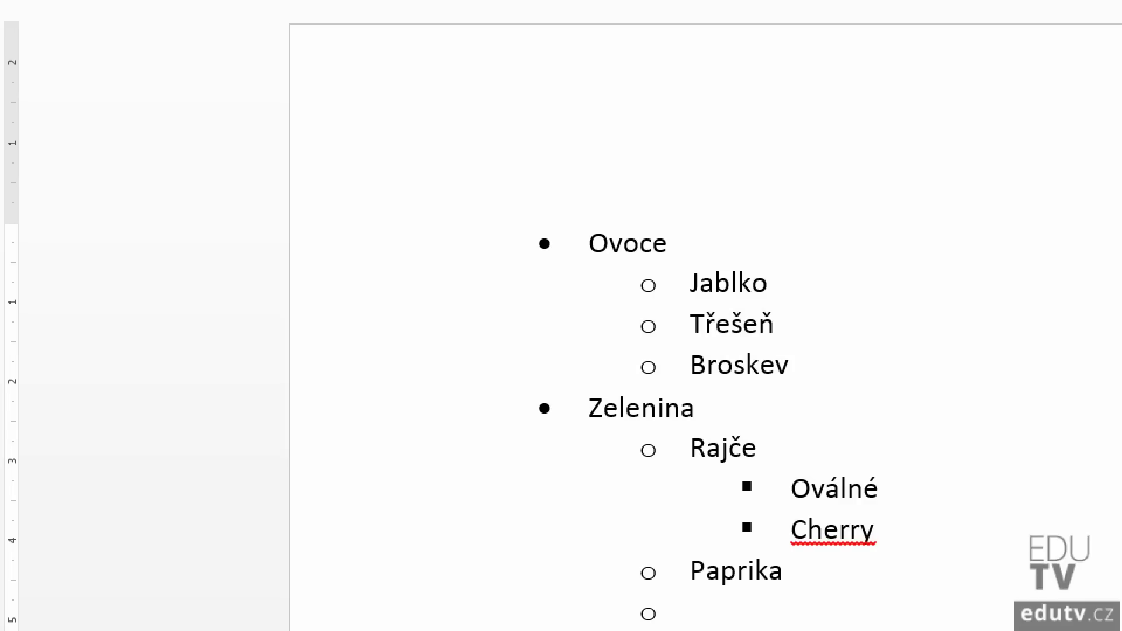
key(shift+Tab)
- Create a single empty top-level bullet below Paprika, deleting the extra empty line
scroll(903, 601, down, 1)
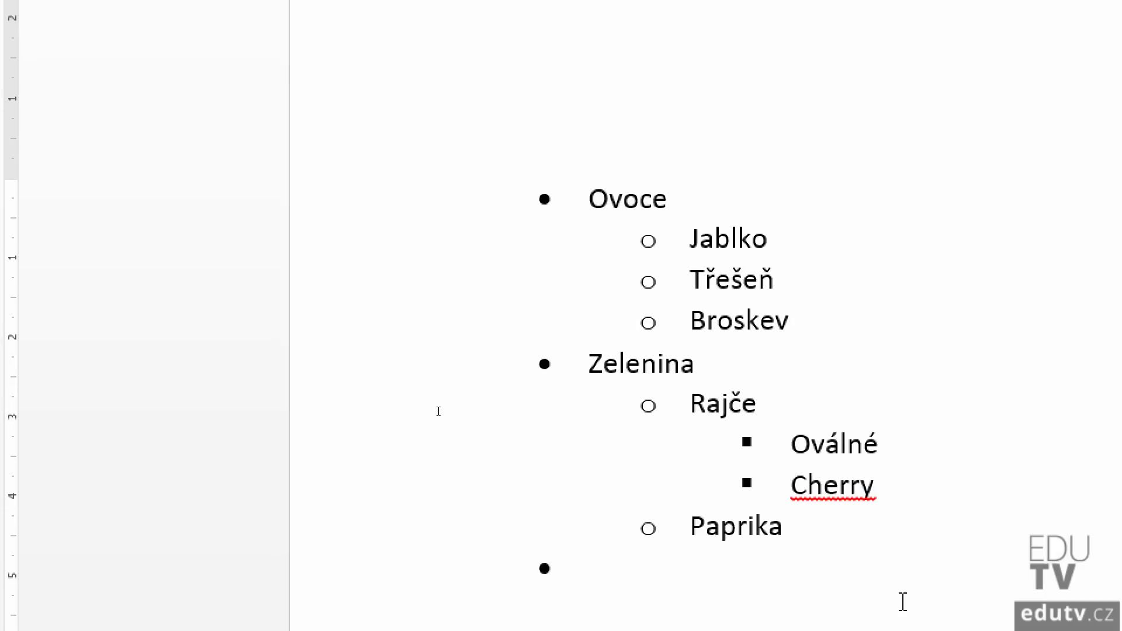
click(794, 536)
key(Return)
key(shift+Tab)
key(Delete)
- Enter Houby as a top-level item with Žampion and Bedla nested beneath it
text(Ho)
text(uby)
key(Return)
key(Tab)
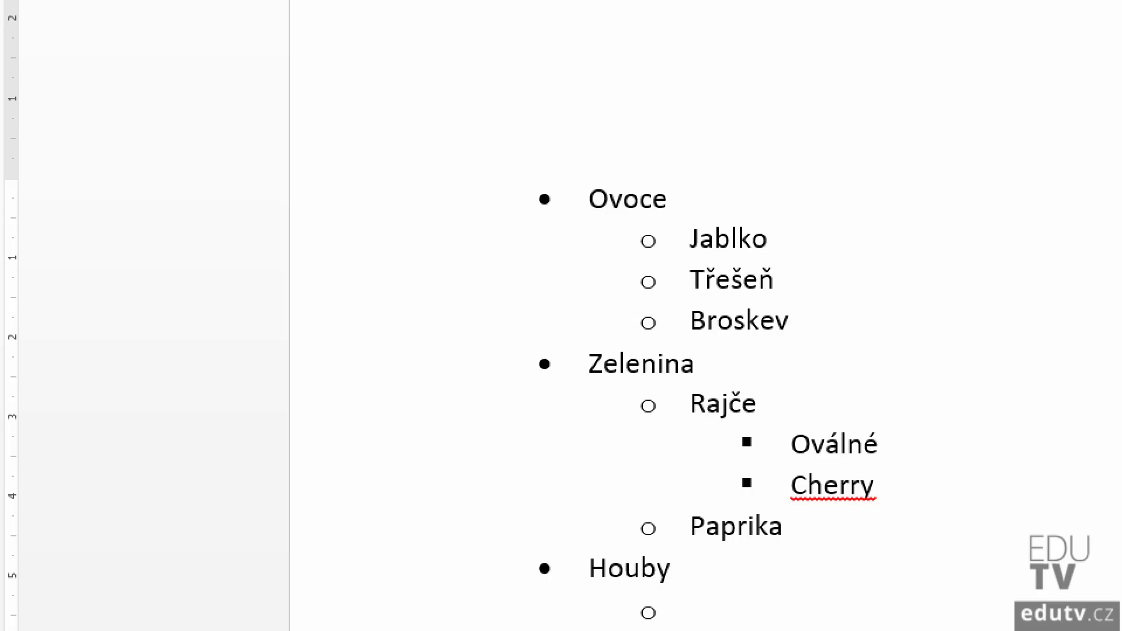
text(Ž)
text(ampion)
key(Return)
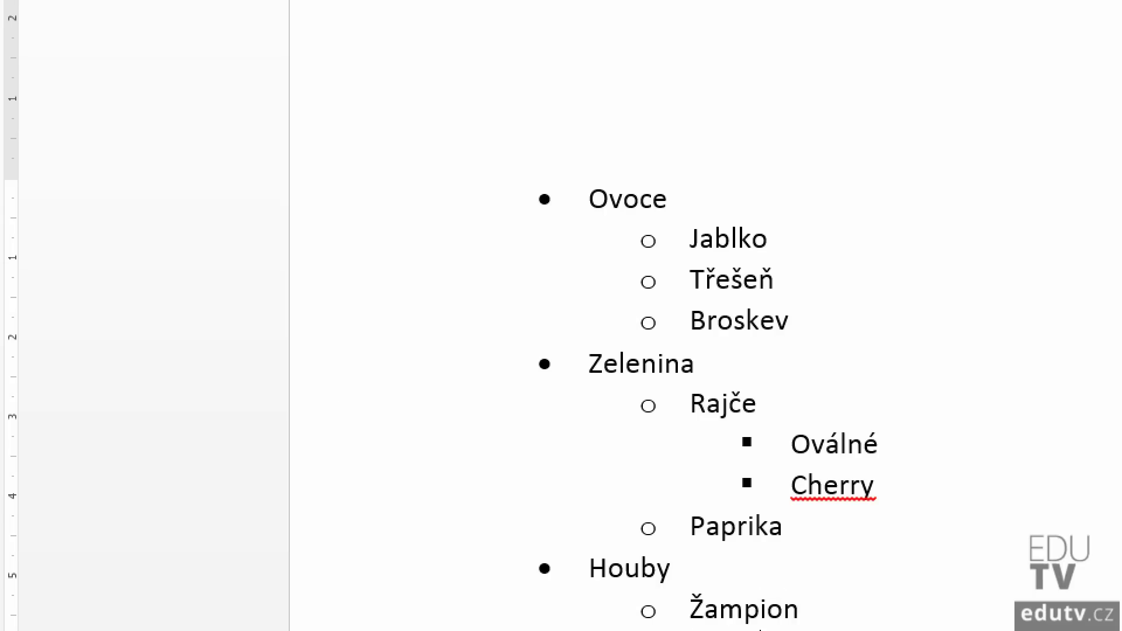
text(Bedla)
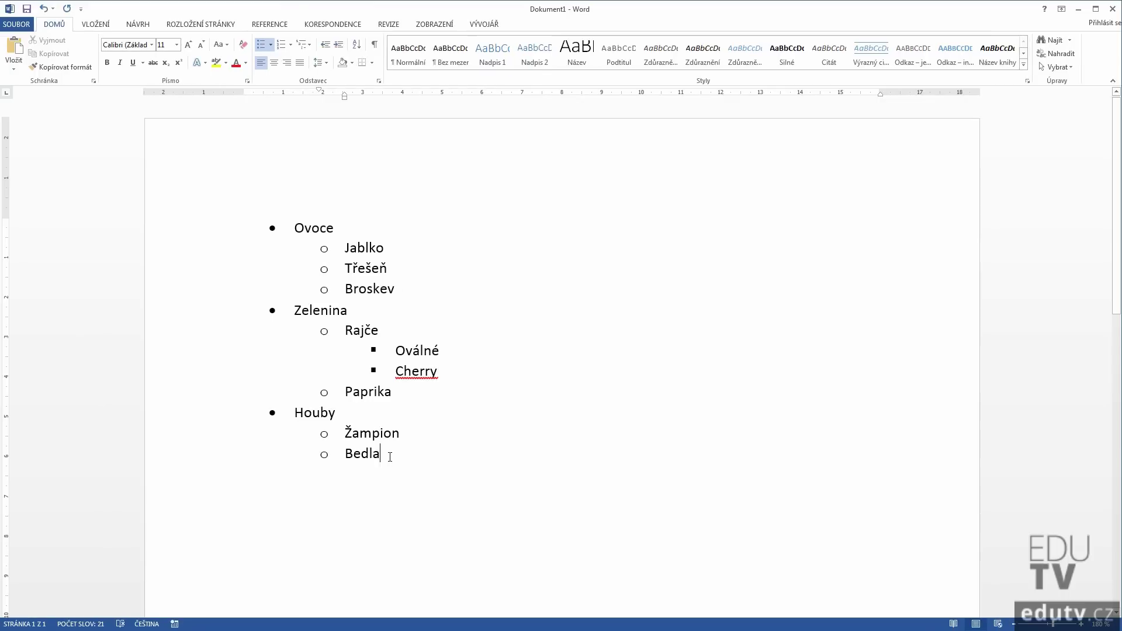
- Add an empty second-level bullet below Bedla under Houby
key(Return)
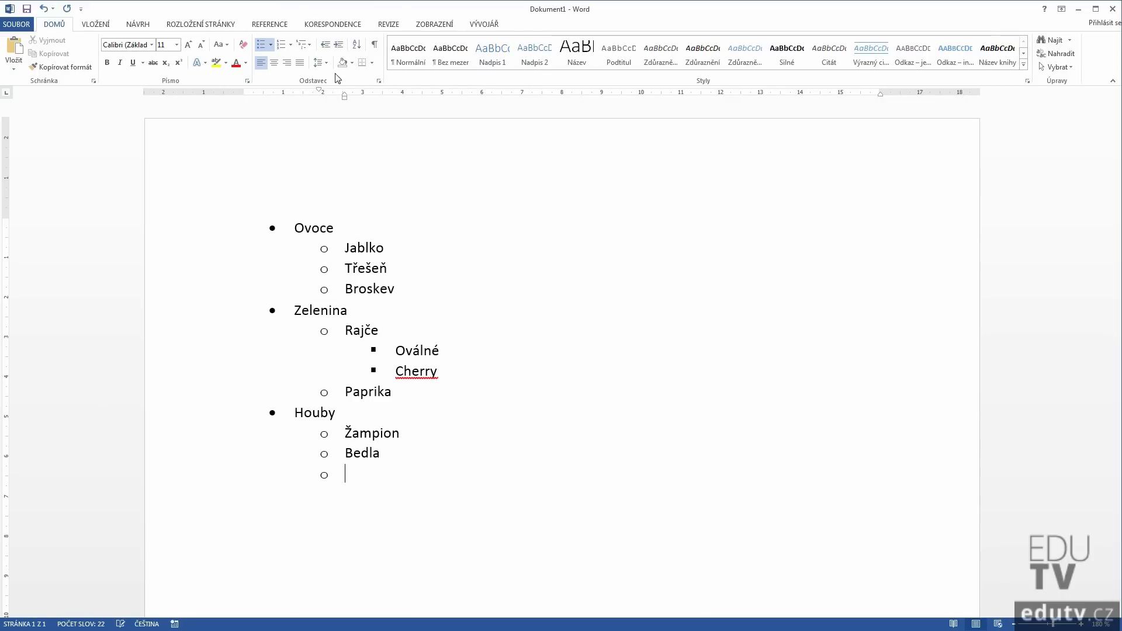
- Experiment with Increase/Decrease Indent on the empty line below Bedla, then remove its bullet
click(326, 45)
click(341, 46)
click(344, 45)
click(345, 46)
click(345, 45)
click(324, 47)
click(325, 47)
click(325, 47)
click(324, 49)
click(339, 48)
key(Return)
key(Return)
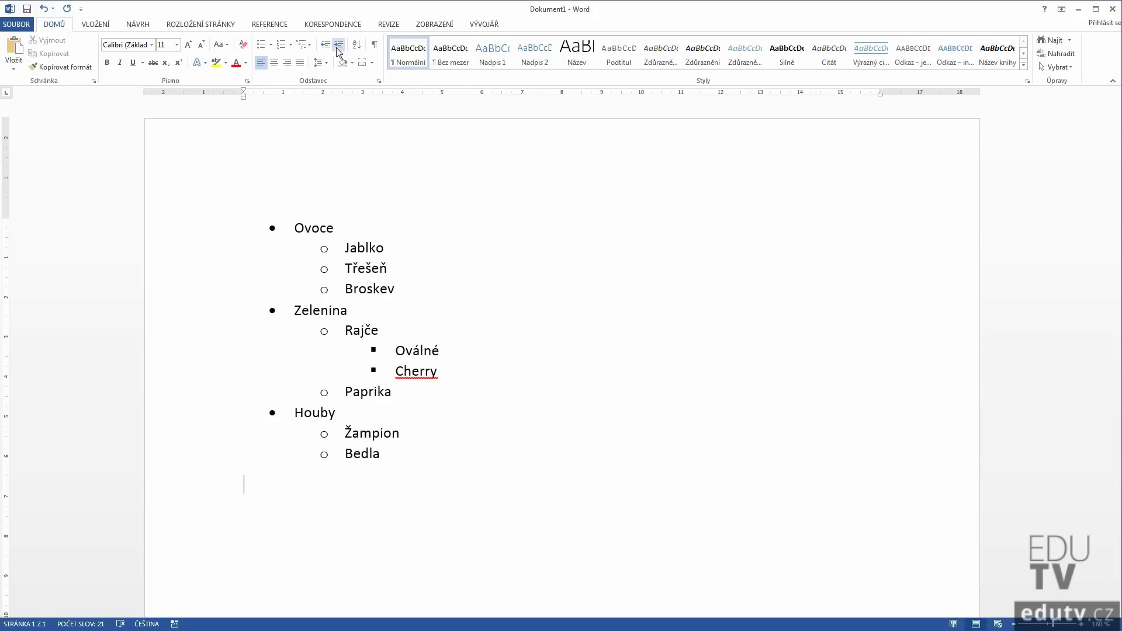